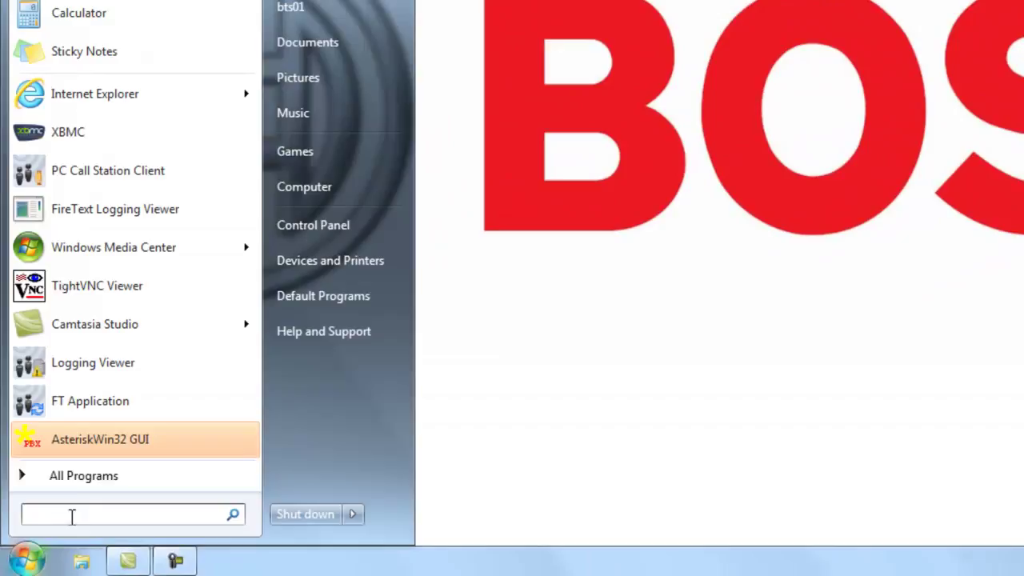
Step: Launch the File Transfer Application from the Bosch Praesideo V3.51.3159 program folder
{"action": "left_click", "coordinate": [86, 475]}
{"action": "left_click", "coordinate": [56, 254]}
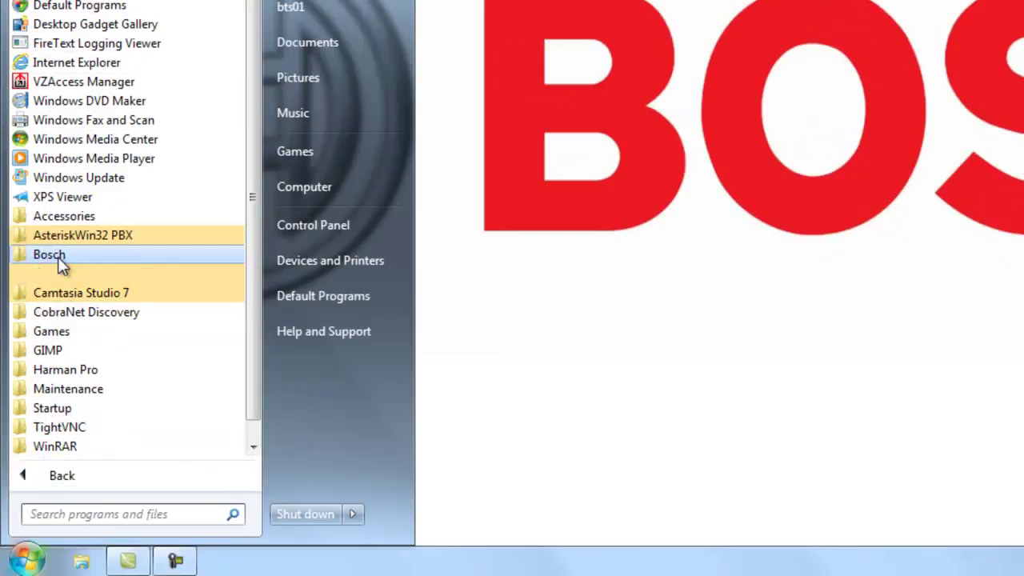
{"action": "left_click", "coordinate": [61, 273]}
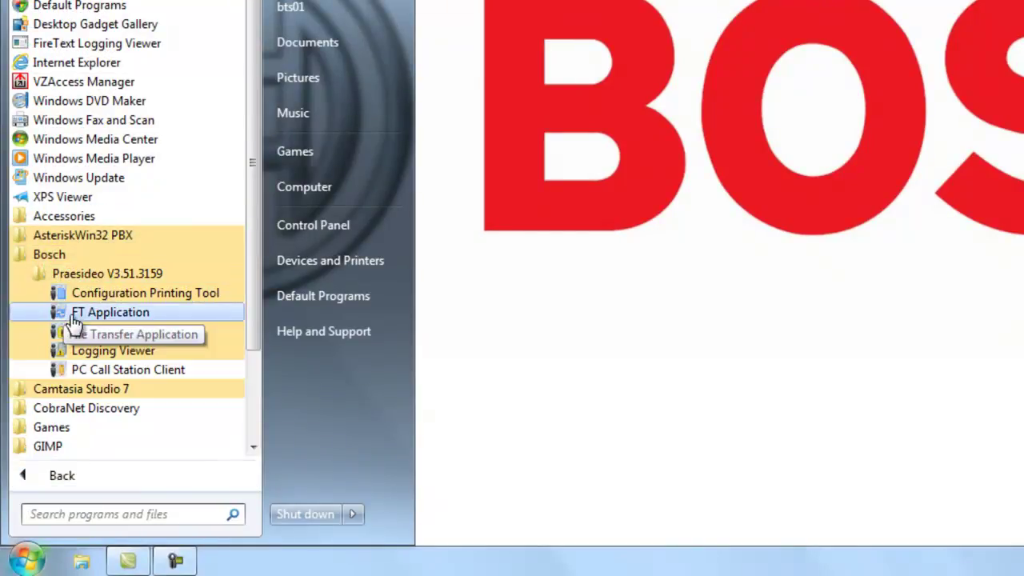
{"action": "left_click", "coordinate": [72, 315]}
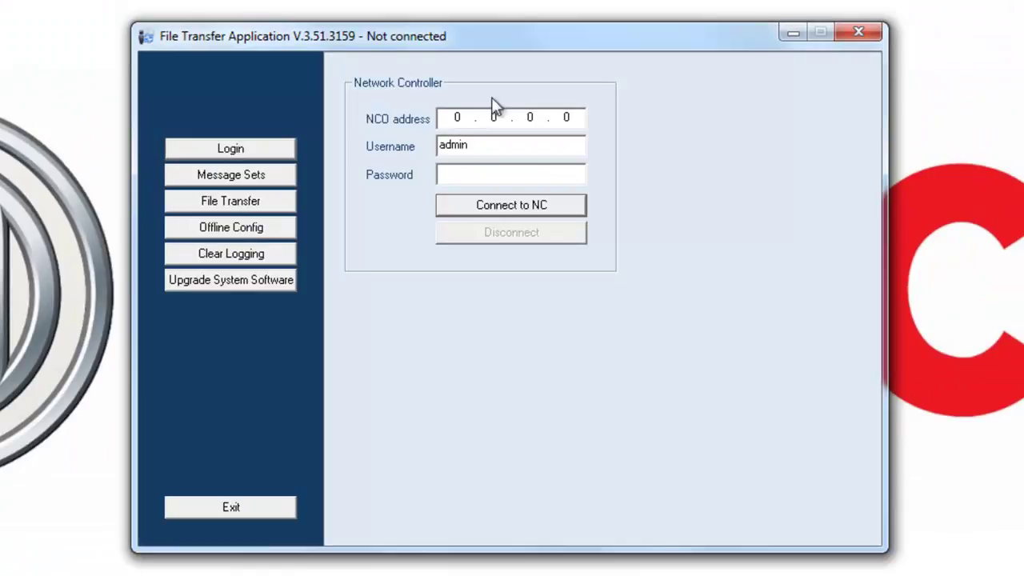
Step: Connect to the network controller at 192.168.1.128 using the administrator password
{"action": "double_click", "coordinate": [449, 119]}
{"action": "type", "text": "192 . 168 . 1"}
{"action": "key", "text": "Tab"}
{"action": "double_click", "coordinate": [562, 116]}
{"action": "type", "text": "128"}
{"action": "key", "text": "Tab"}
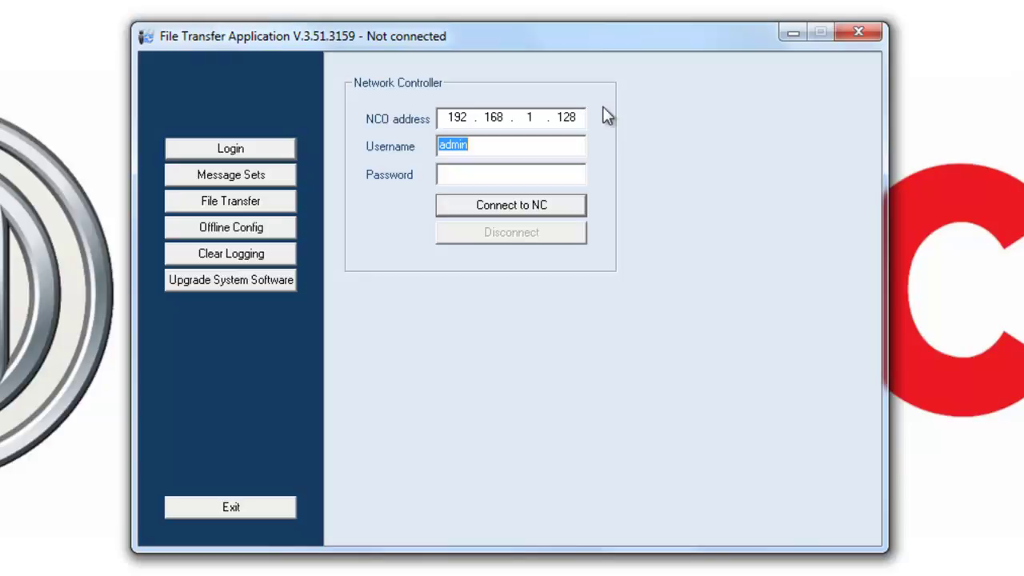
{"action": "key", "text": "Tab"}
{"action": "type", "text": "admin"}
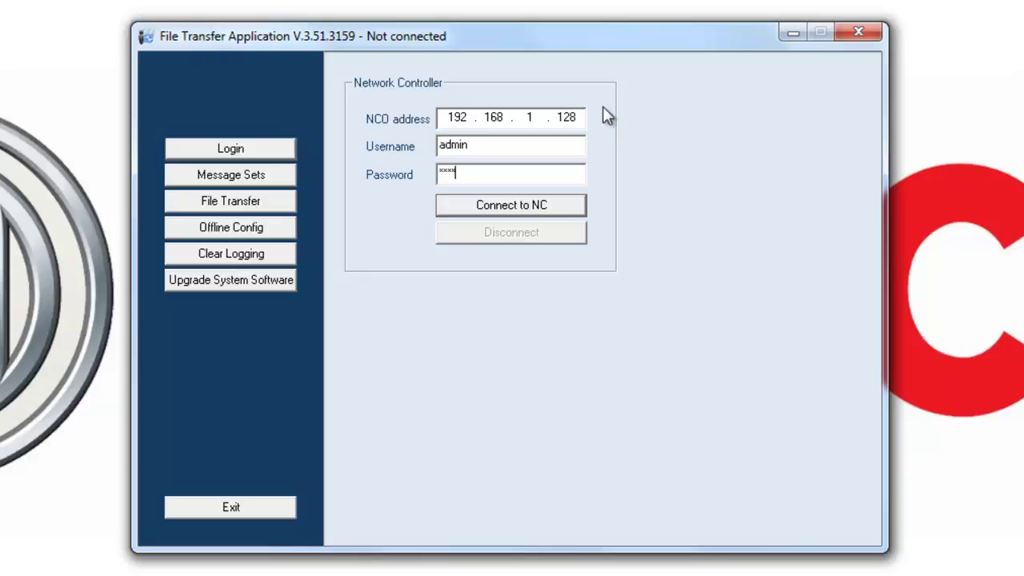
{"action": "left_click", "coordinate": [497, 210]}
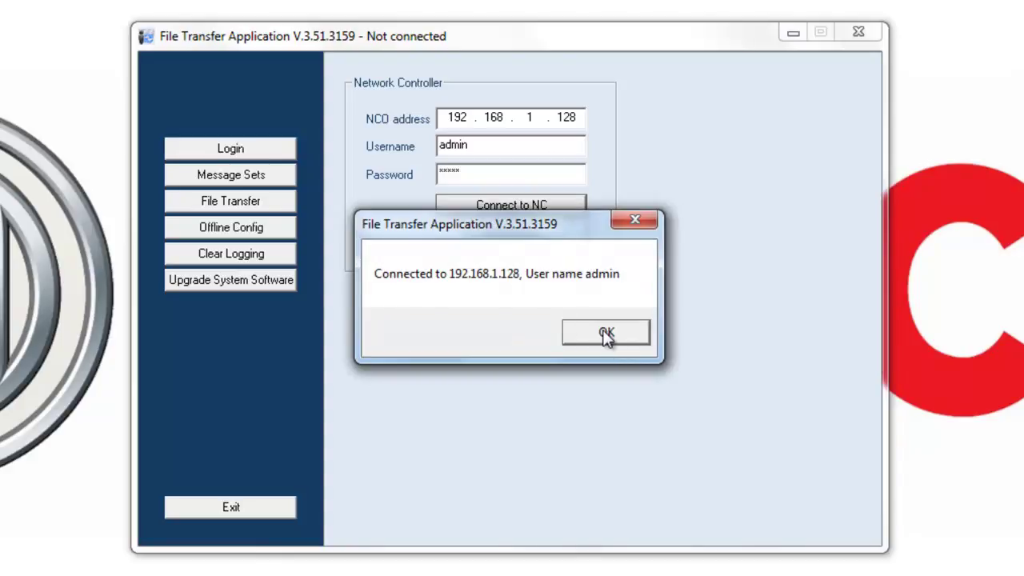
Step: Upgrade the controller's system software to V.3.51.3159 and dismiss the transfer-completed notice
{"action": "left_click", "coordinate": [605, 334]}
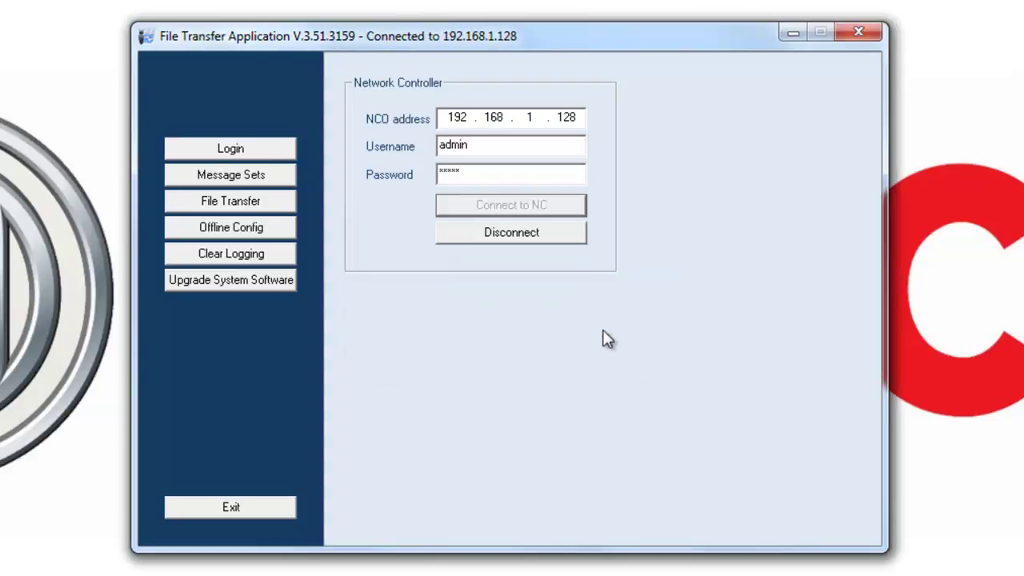
{"action": "left_click", "coordinate": [222, 290]}
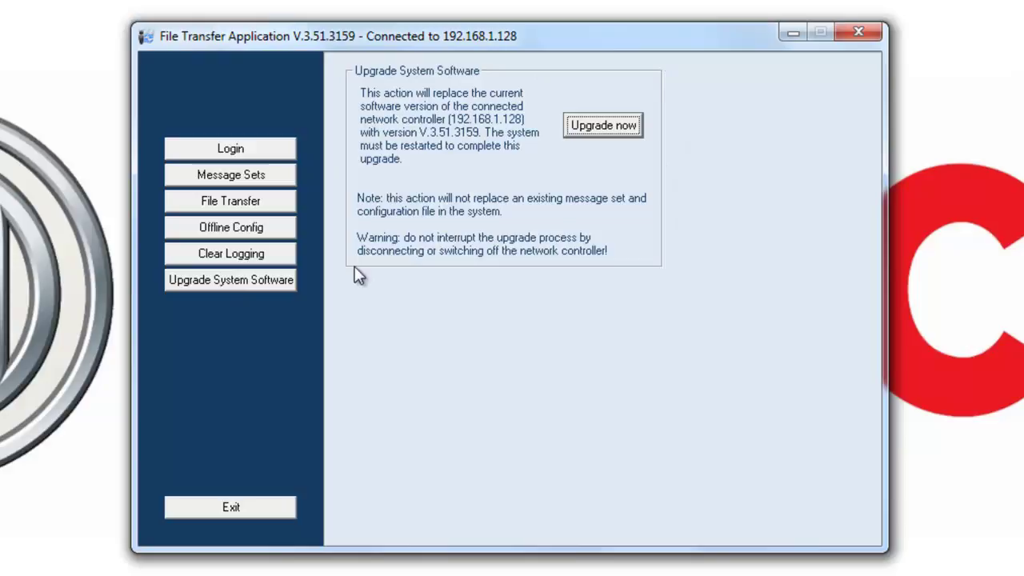
{"action": "left_click", "coordinate": [598, 127]}
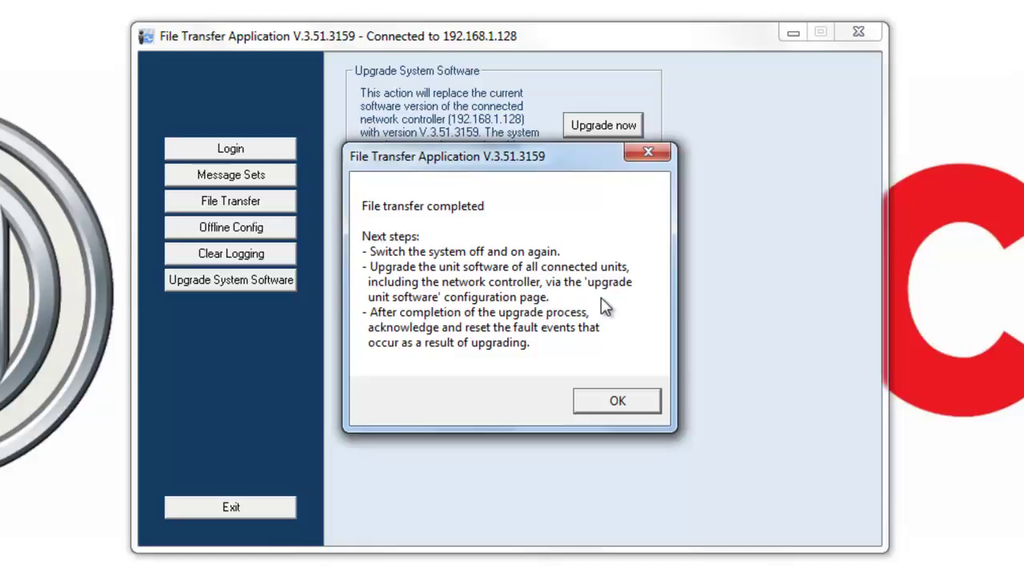
{"action": "left_click", "coordinate": [614, 403]}
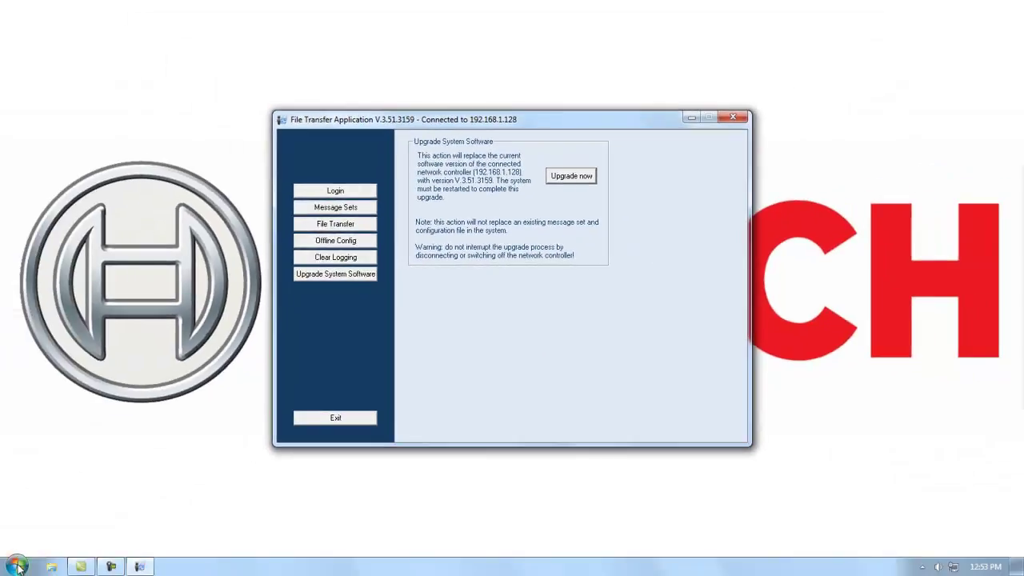
Step: Open Internet Explorer and load the controller's configuration page at 192.168.1.128
{"action": "left_click", "coordinate": [16, 566]}
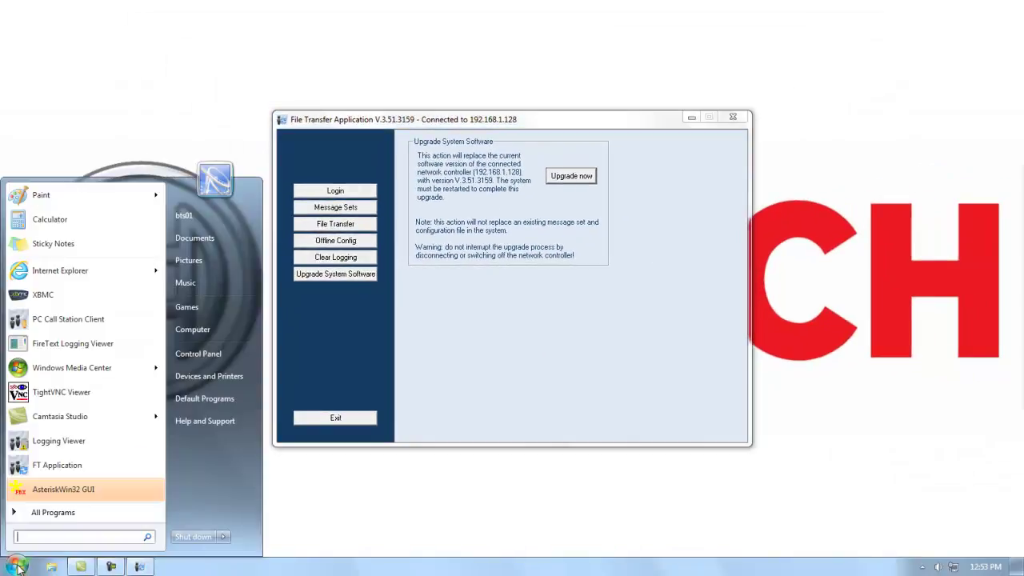
{"action": "left_click", "coordinate": [57, 272]}
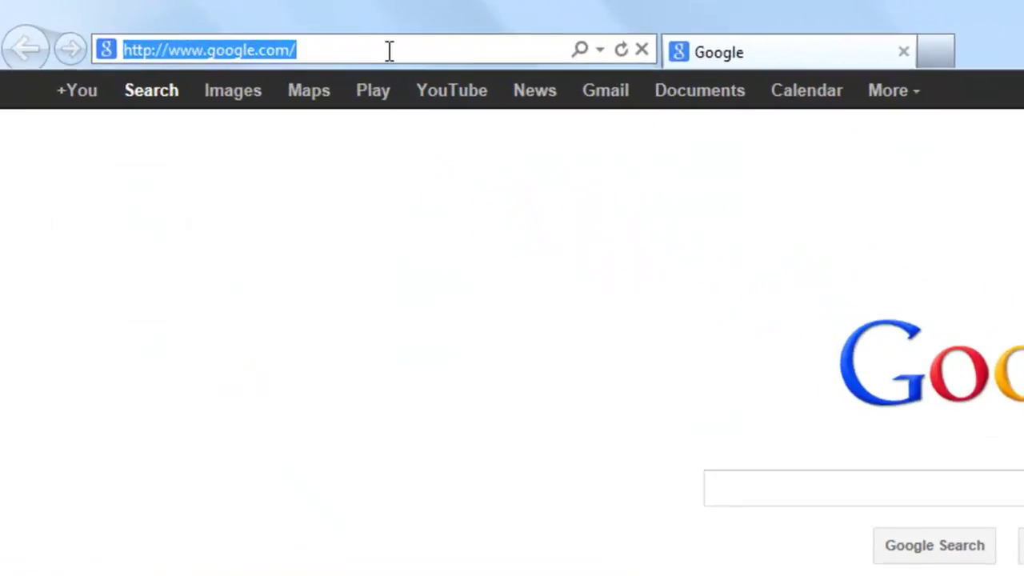
{"action": "type", "text": "192"}
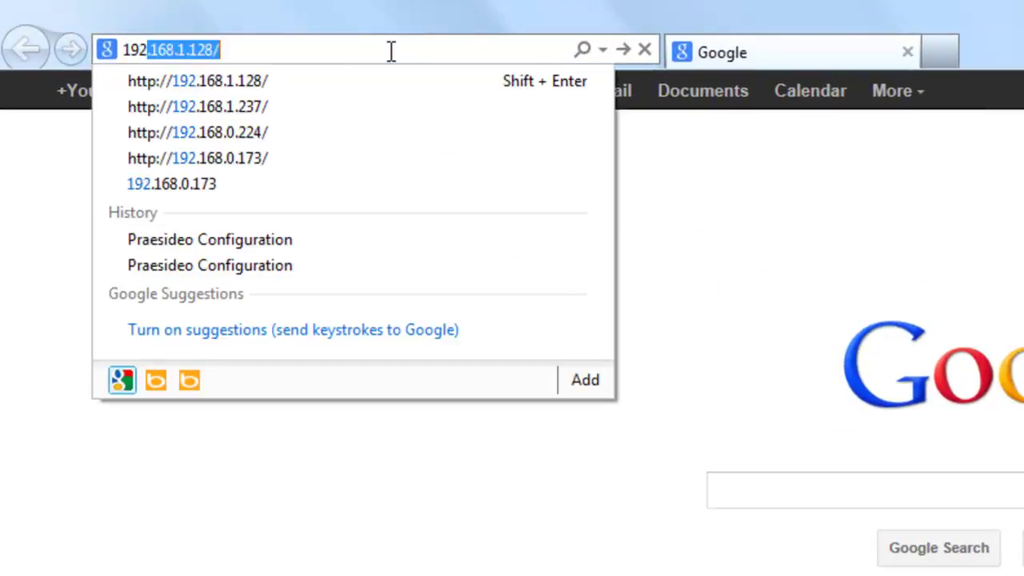
{"action": "type", "text": ".168"}
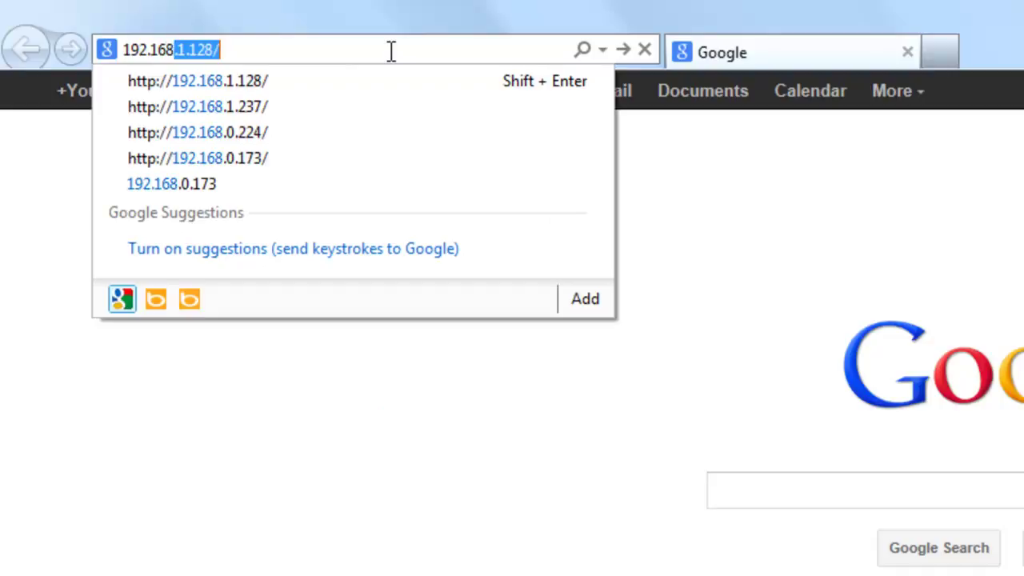
{"action": "type", "text": ".1.128"}
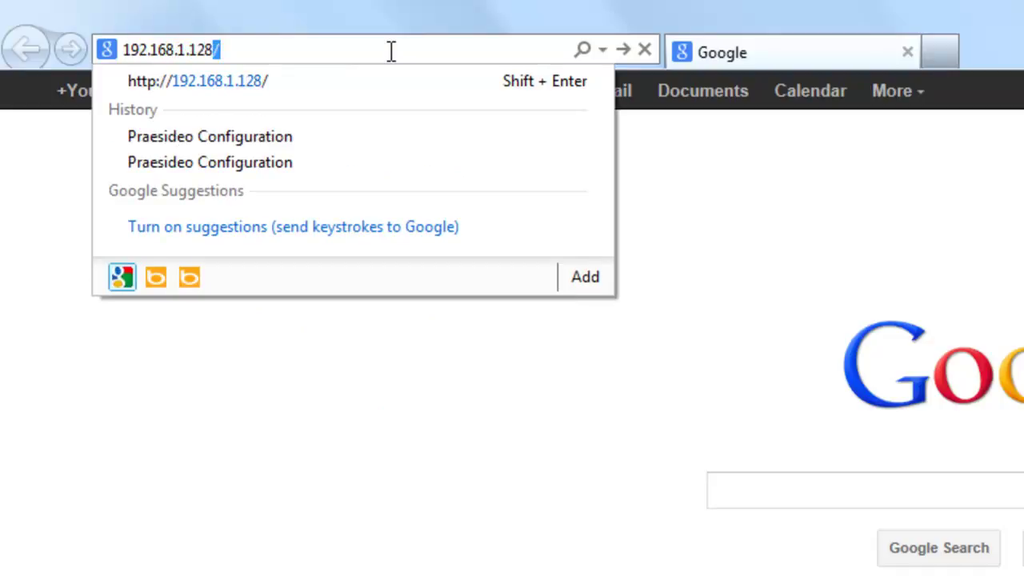
{"action": "key", "text": "Return"}
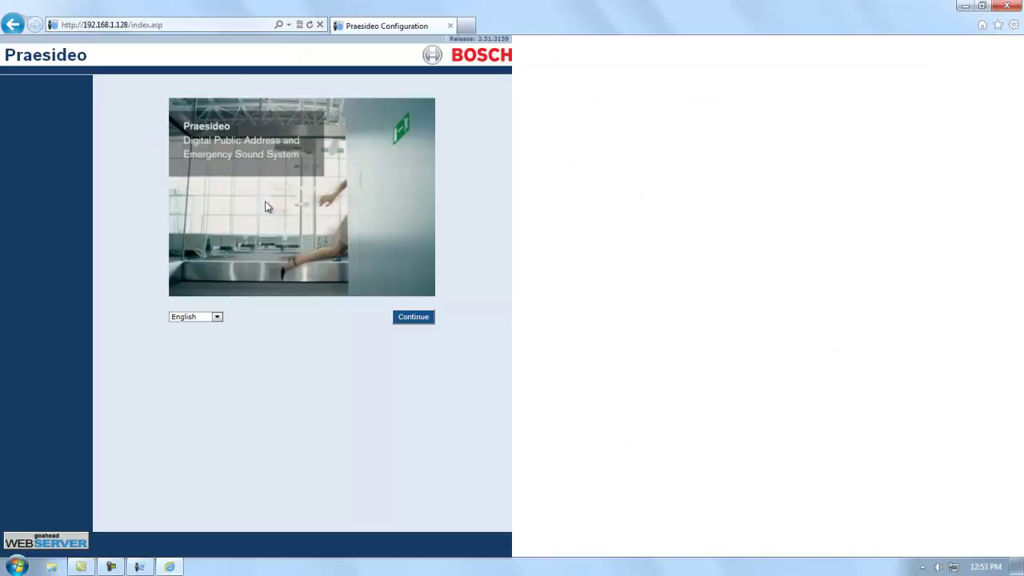
Step: Sign in to the configuration site as admin and expand the Upgrade section in the navigation
{"action": "left_click", "coordinate": [418, 321]}
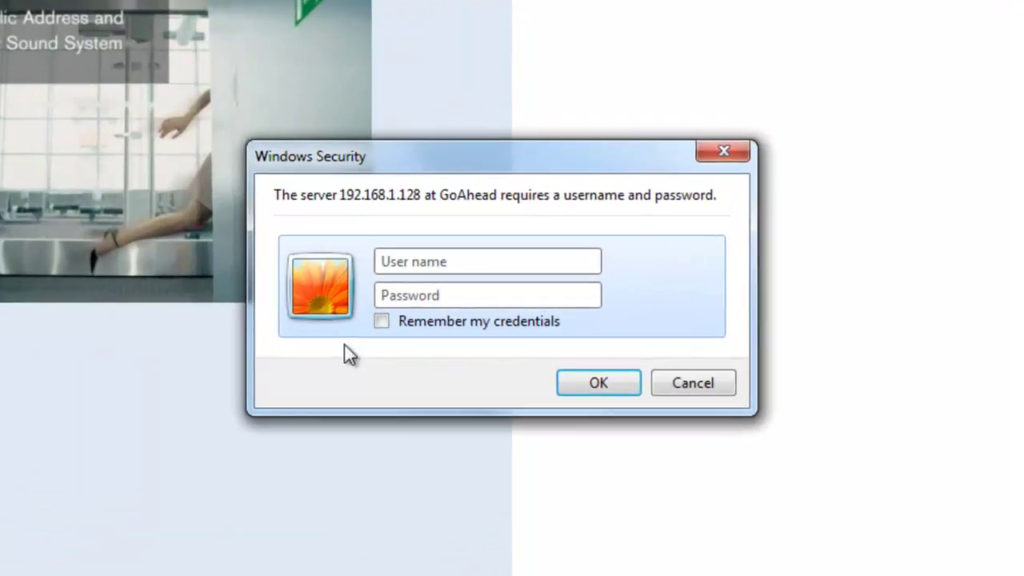
{"action": "type", "text": "admin"}
{"action": "key", "text": "Tab"}
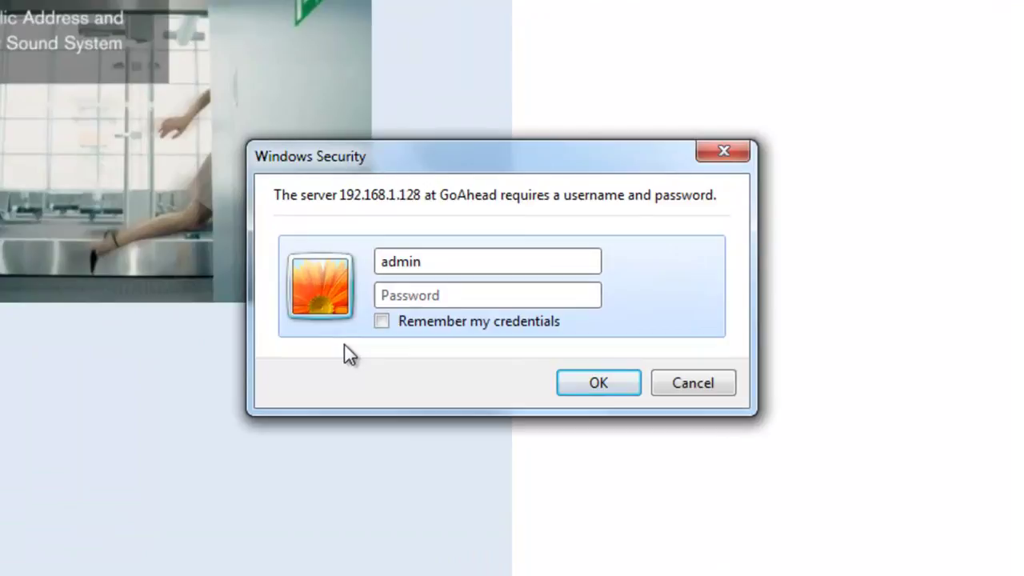
{"action": "type", "text": "admin"}
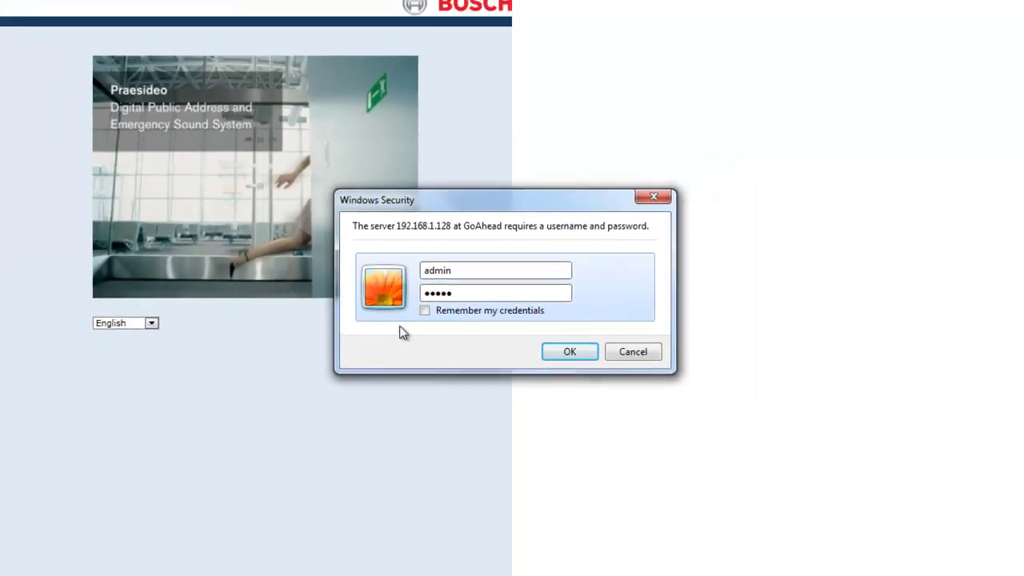
{"action": "key", "text": "Return"}
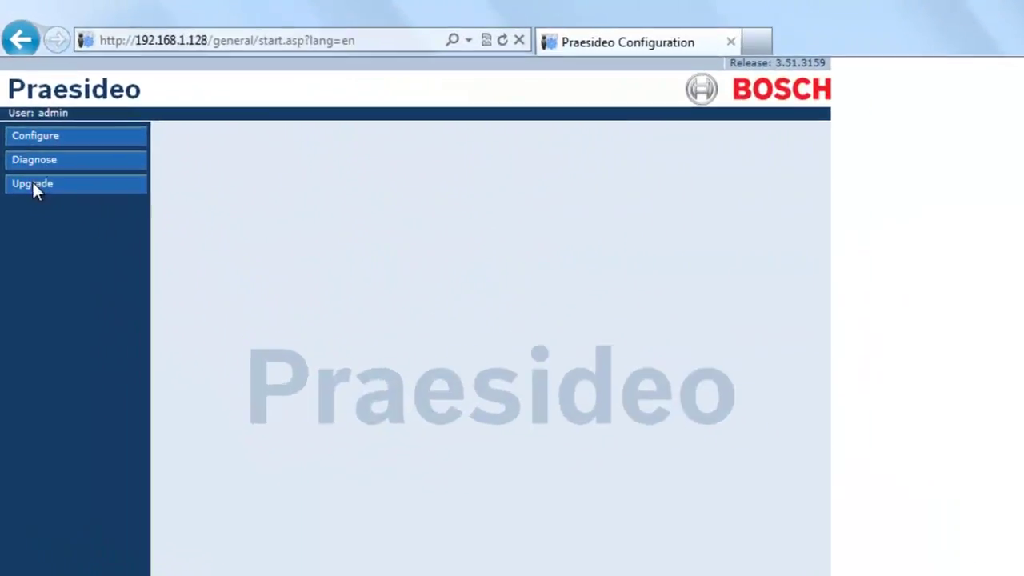
{"action": "left_click", "coordinate": [22, 116]}
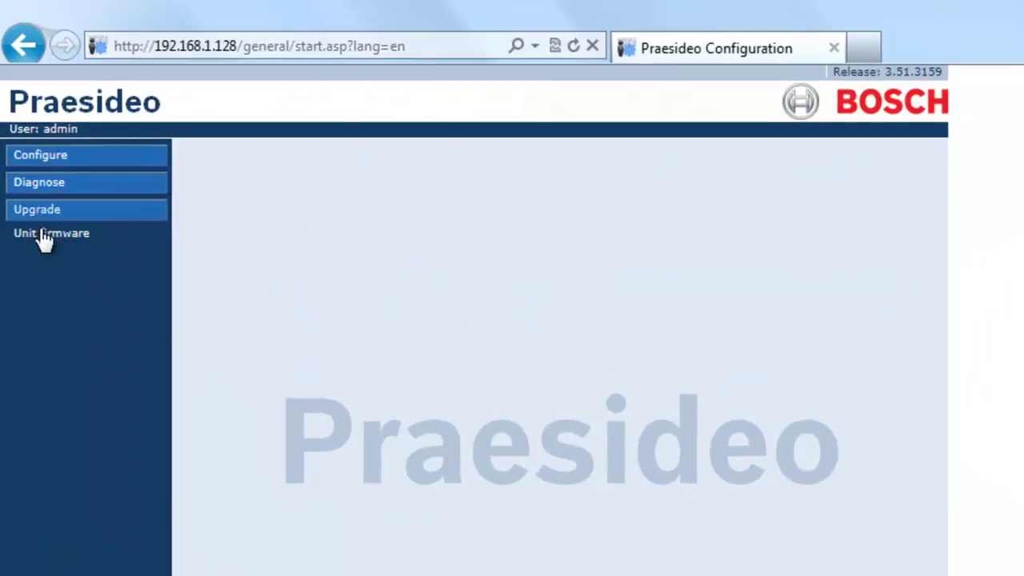
{"action": "left_click", "coordinate": [40, 233]}
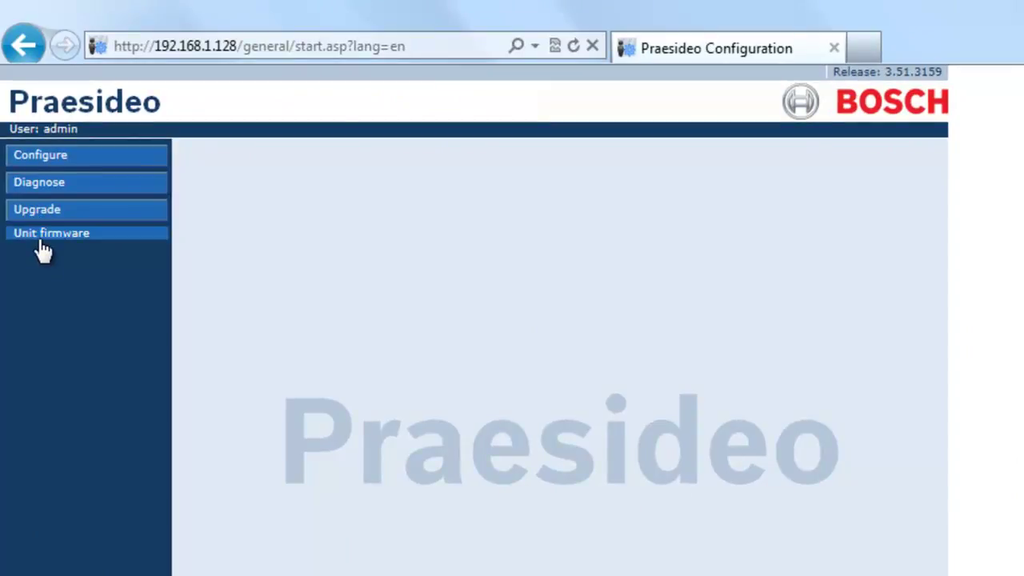
Step: Review the Unit firmware tables, noting the audio expander needs upgrading from 4.82.2656 to 5.11.2727
{"action": "left_click", "coordinate": [47, 238]}
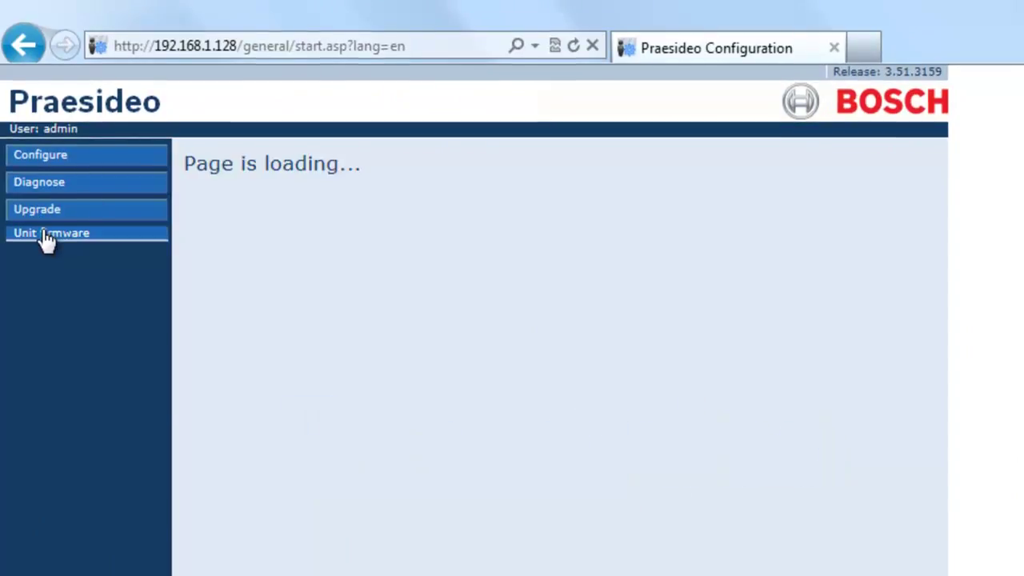
{"action": "scroll", "coordinate": [630, 259], "scroll_direction": "down", "scroll_amount": 3}
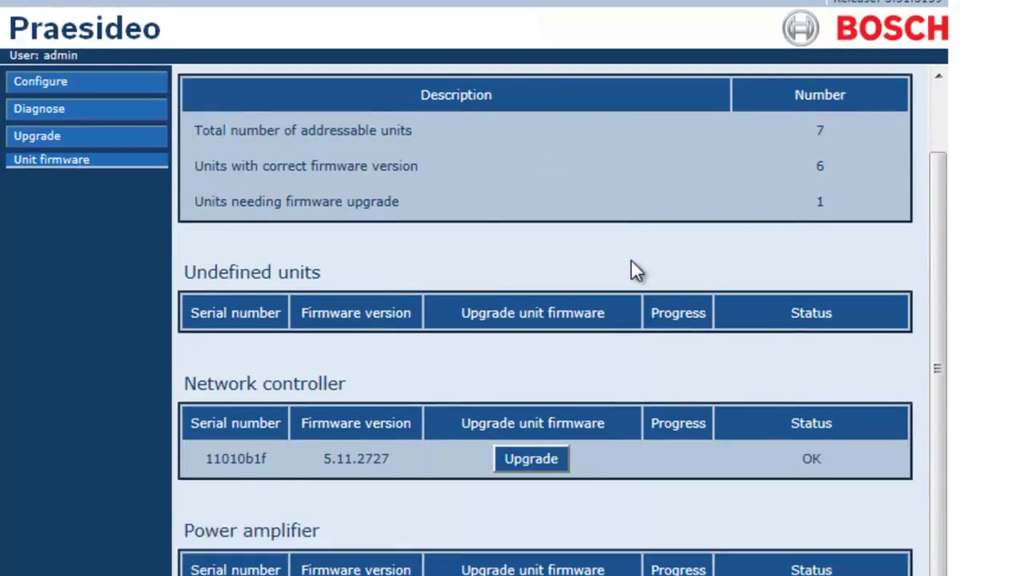
{"action": "scroll", "coordinate": [631, 269], "scroll_direction": "down", "scroll_amount": 3}
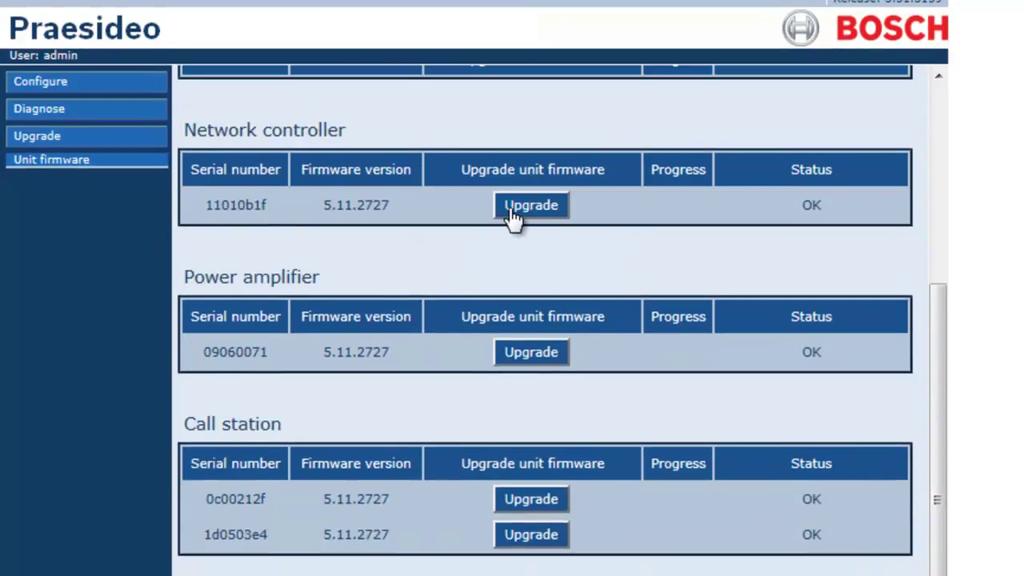
{"action": "scroll", "coordinate": [513, 220], "scroll_direction": "down", "scroll_amount": 4}
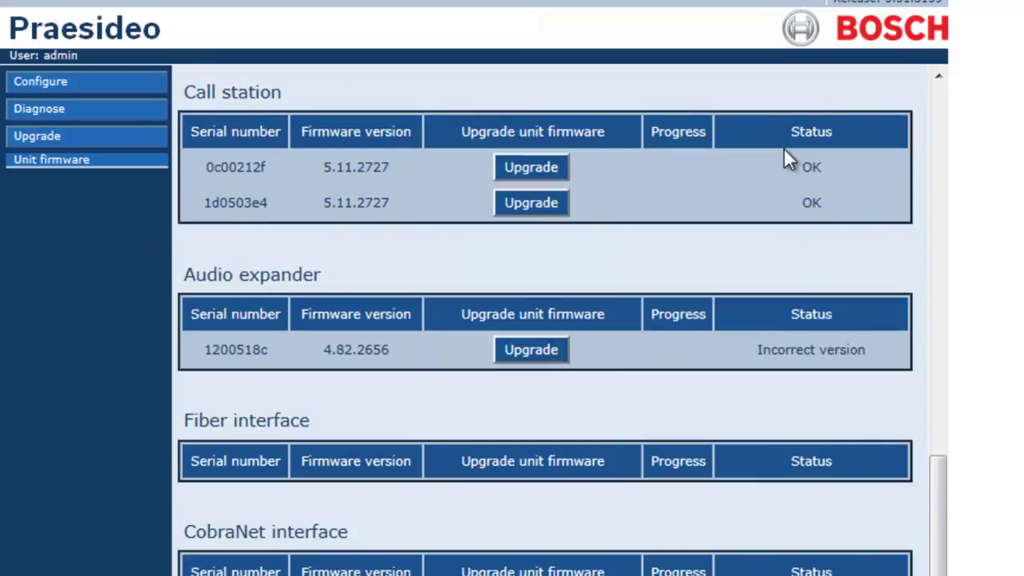
{"action": "left_click_drag", "start_coordinate": [773, 132], "coordinate": [836, 232]}
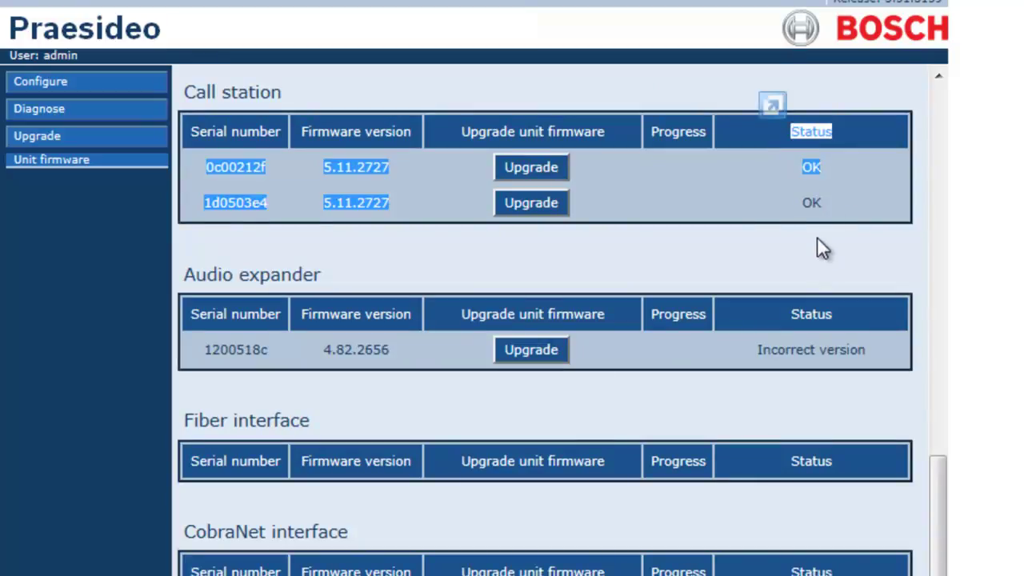
{"action": "left_click", "coordinate": [815, 194]}
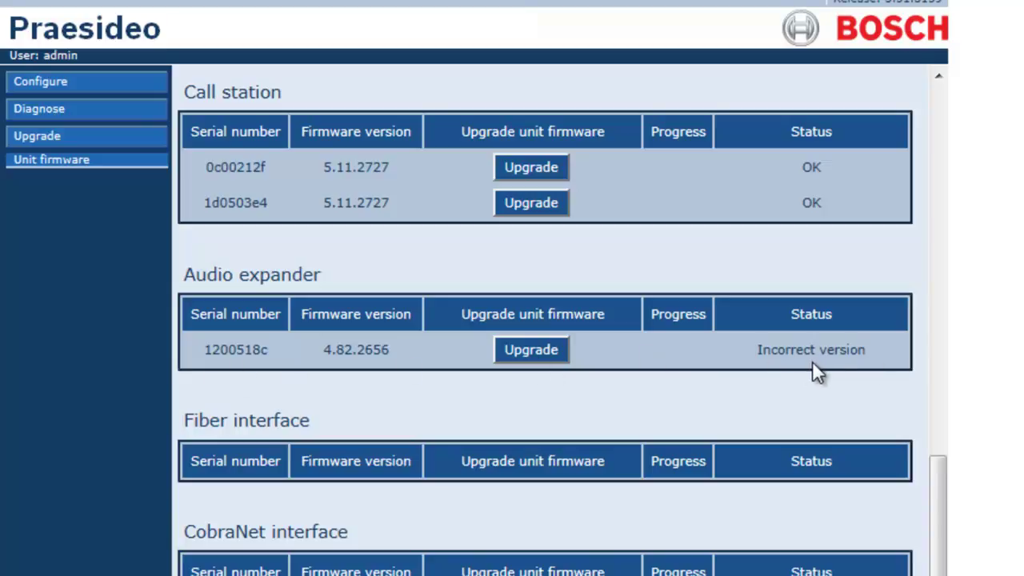
{"action": "scroll", "coordinate": [810, 439], "scroll_direction": "up", "scroll_amount": 5}
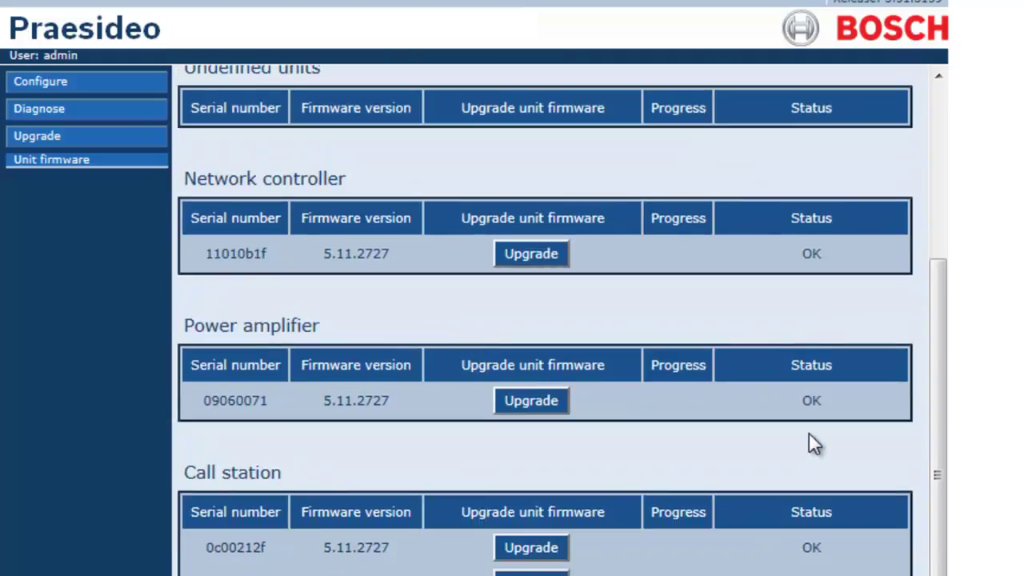
{"action": "scroll", "coordinate": [808, 435], "scroll_direction": "down", "scroll_amount": 3}
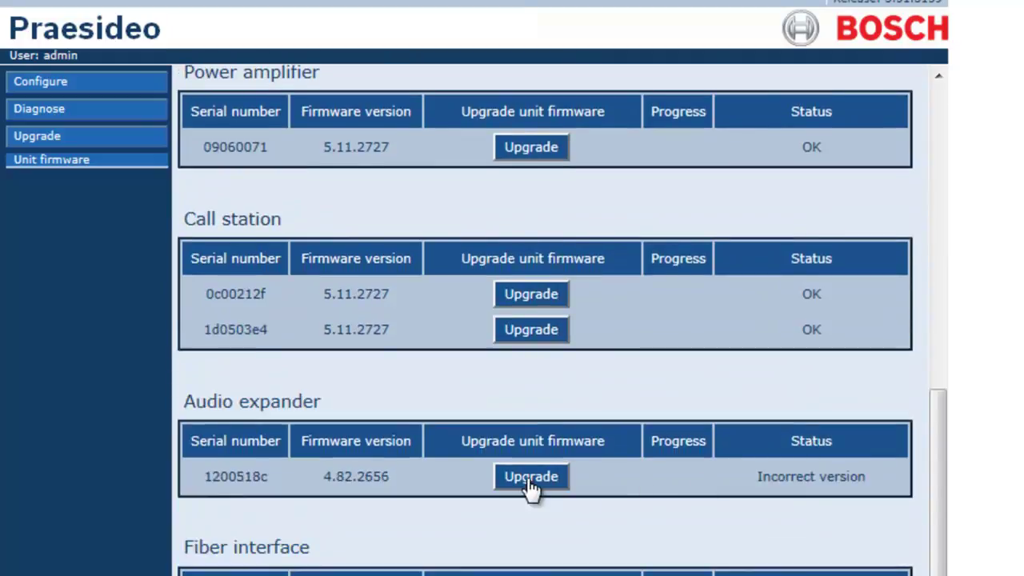
{"action": "scroll", "coordinate": [663, 479], "scroll_direction": "up", "scroll_amount": 5}
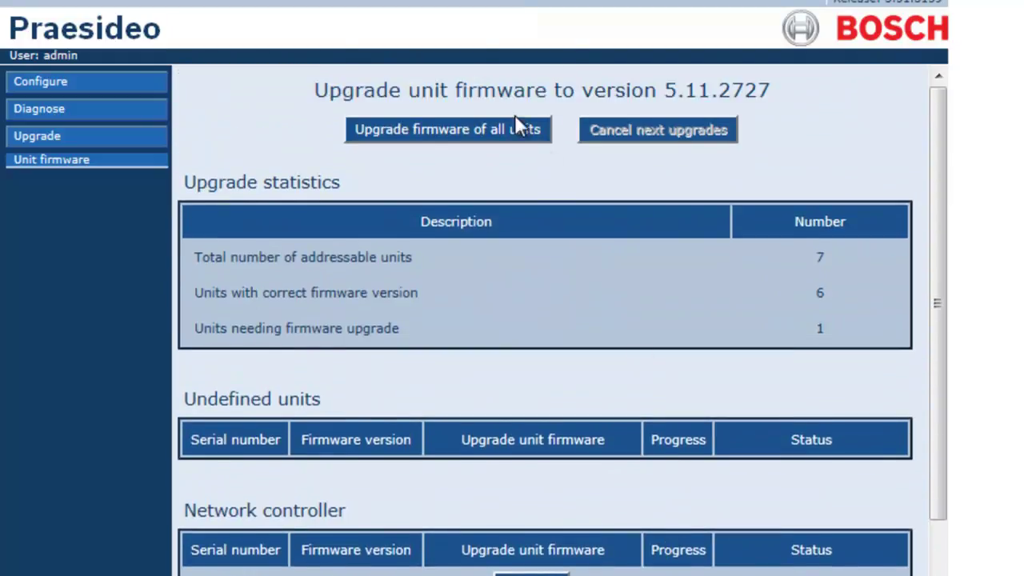
Step: Run 'Upgrade firmware of all units' until the audio expander reaches 100% at 5.11.2727
{"action": "left_click", "coordinate": [474, 137]}
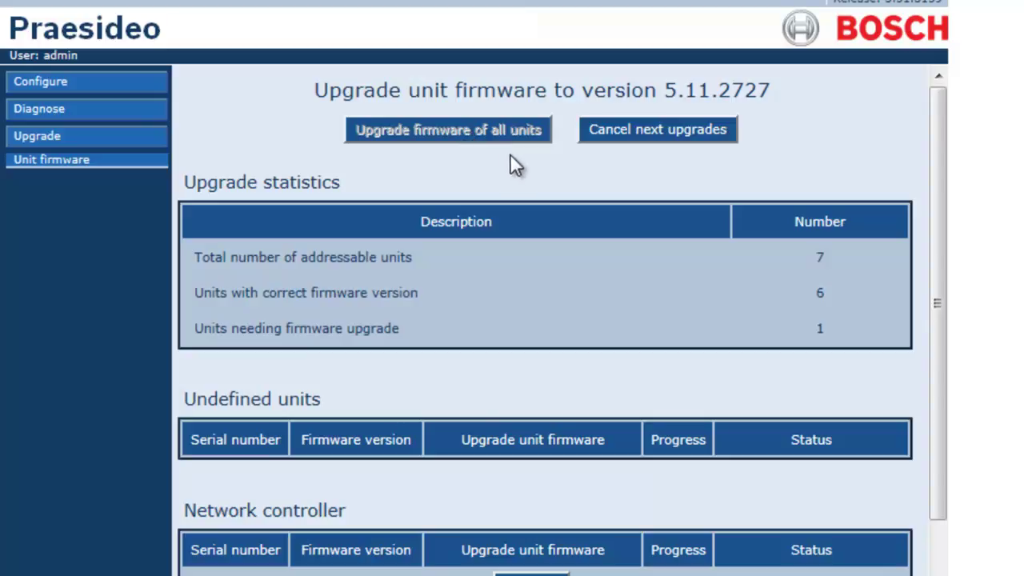
{"action": "scroll", "coordinate": [511, 158], "scroll_direction": "down", "scroll_amount": 9}
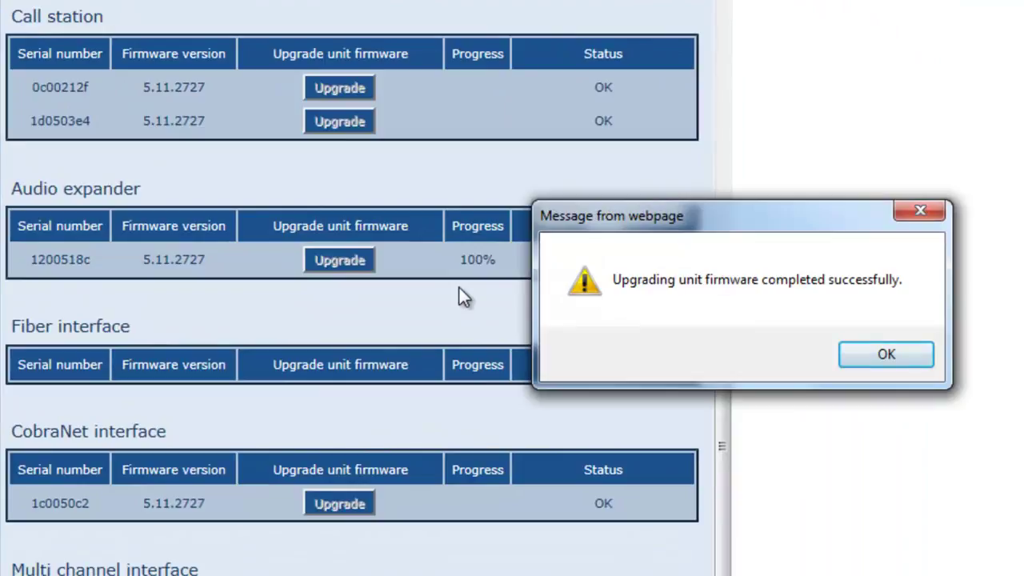
Step: Dismiss the completion message and verify the audio expander firmware reads 5.11.2727 with status OK
{"action": "left_click", "coordinate": [900, 353]}
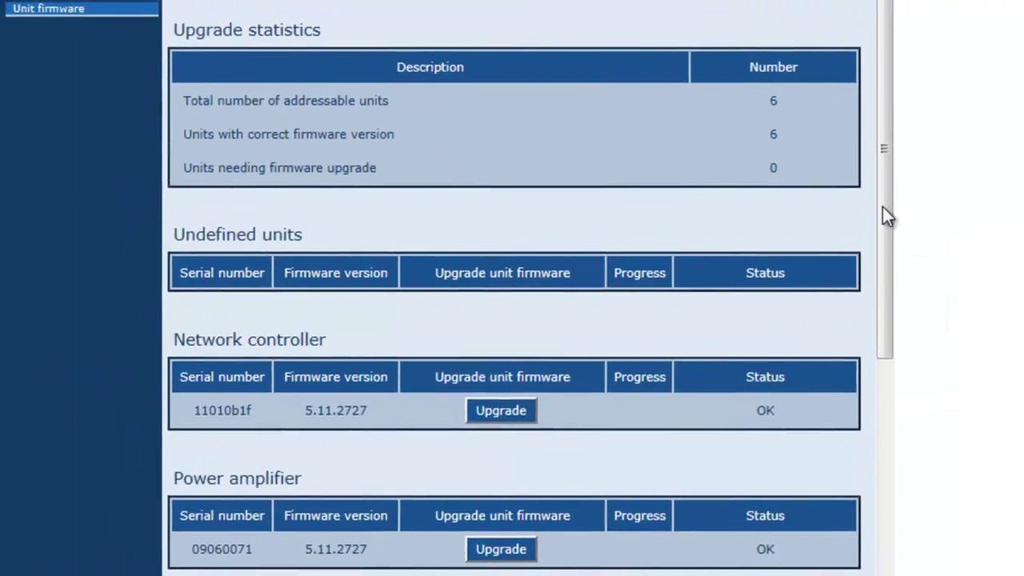
{"action": "left_click_drag", "start_coordinate": [885, 264], "coordinate": [885, 479]}
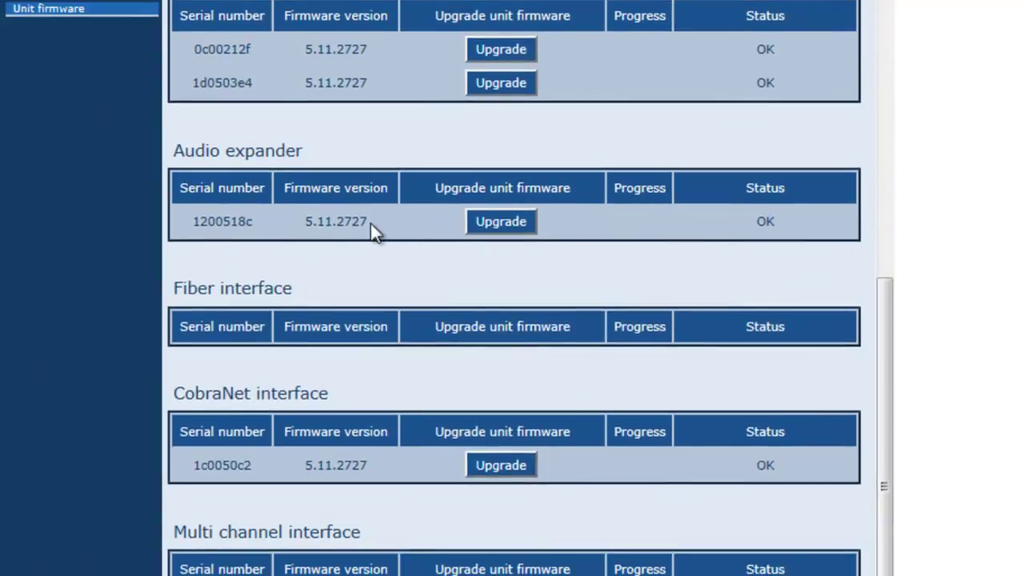
{"action": "double_click", "coordinate": [315, 224]}
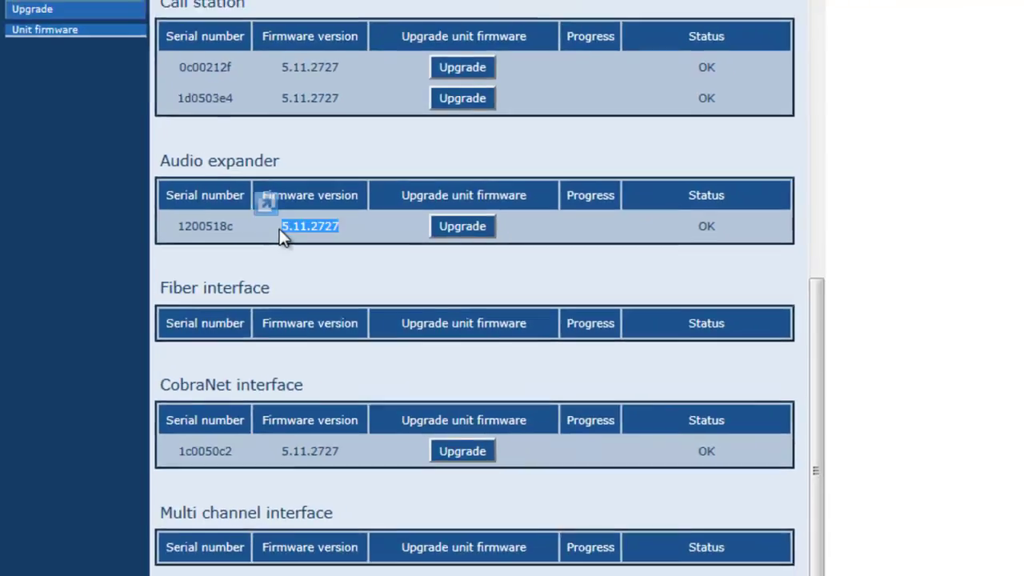
{"action": "left_click", "coordinate": [315, 254]}
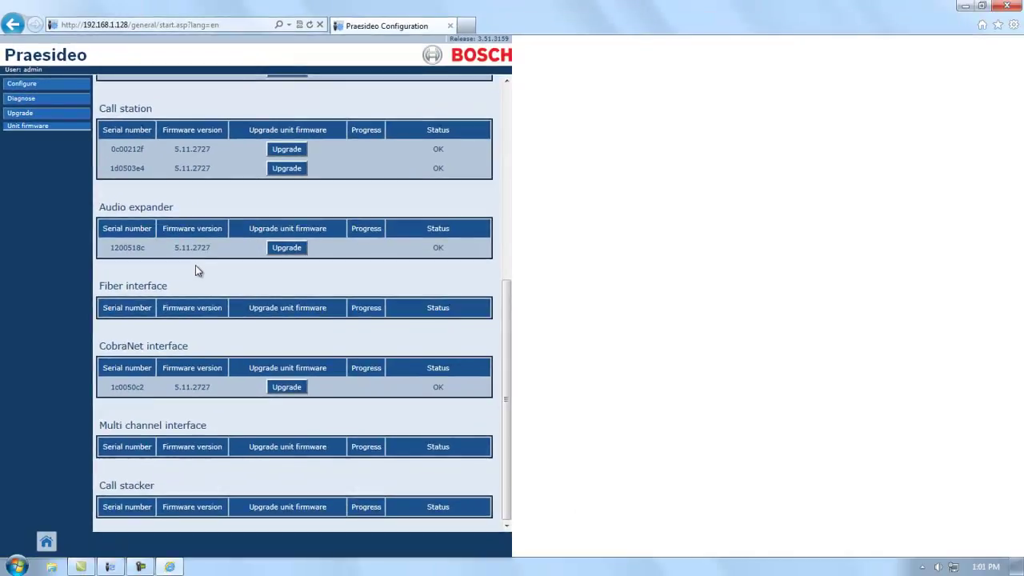